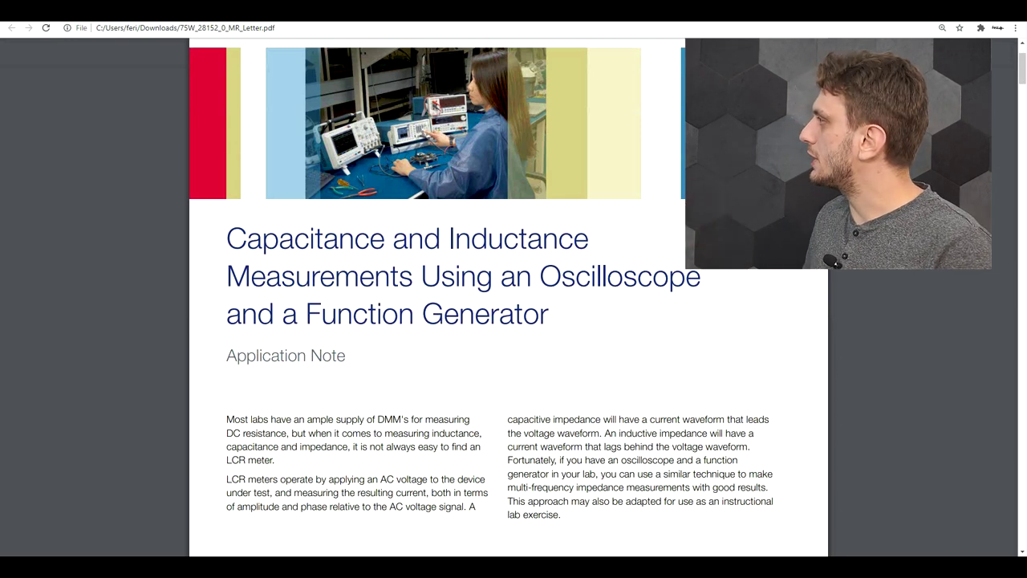
- Read the application note's 10 mH inductor example, covering the test setup, the waveforms and the ESR and inductance equations
{"action": "scroll", "coordinate": [683, 542], "scroll_direction": "down", "scroll_amount": 3}
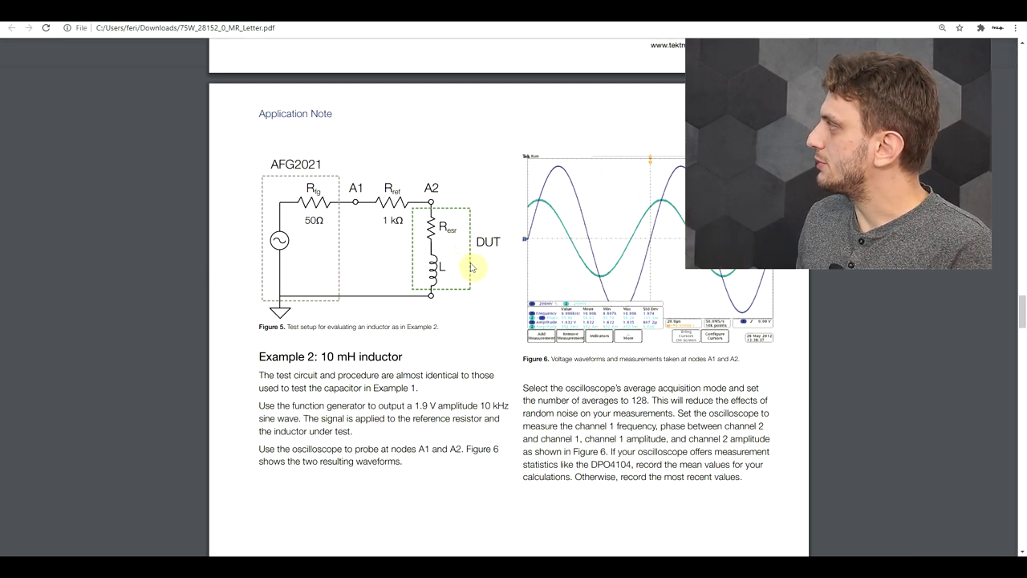
{"action": "key", "text": "Right"}
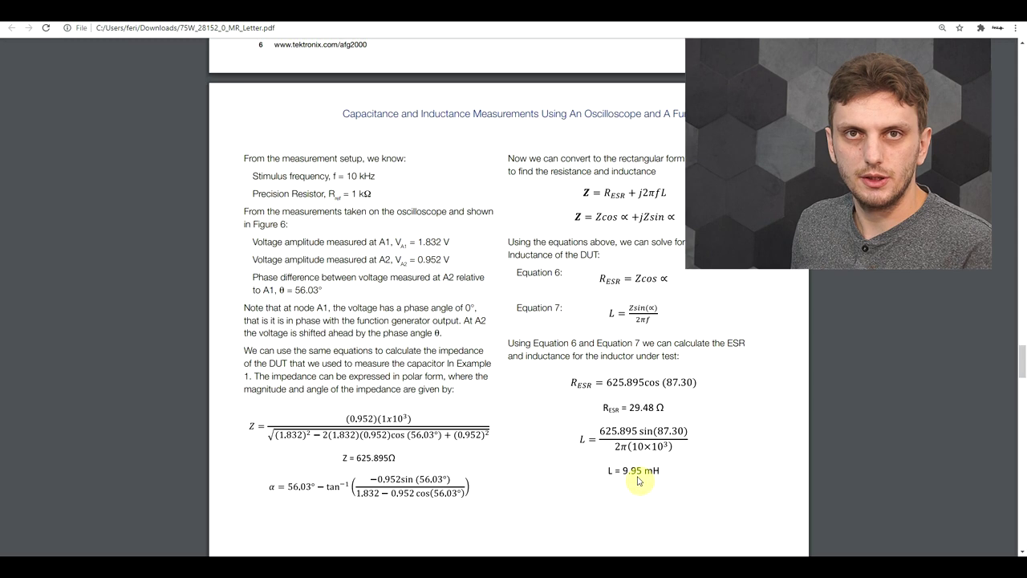
{"action": "scroll", "coordinate": [638, 479], "scroll_direction": "up", "scroll_amount": 10}
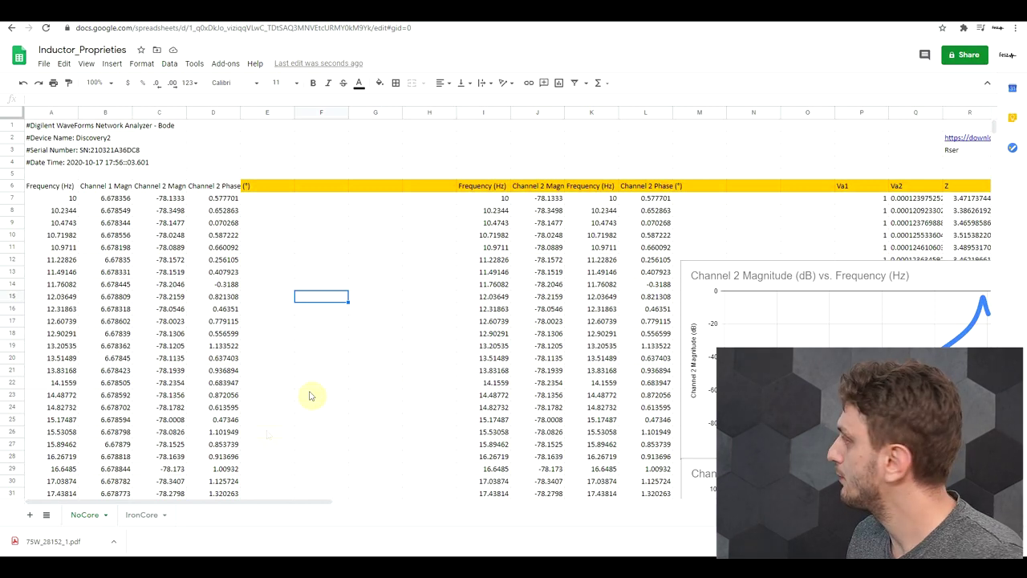
- Examine the Channel 2 magnitude and phase versus frequency charts on the NoCore sheet of Inductor_Proprieties
{"action": "left_click_drag", "start_coordinate": [305, 501], "coordinate": [360, 500]}
{"action": "scroll", "coordinate": [616, 297], "scroll_direction": "down", "scroll_amount": 2}
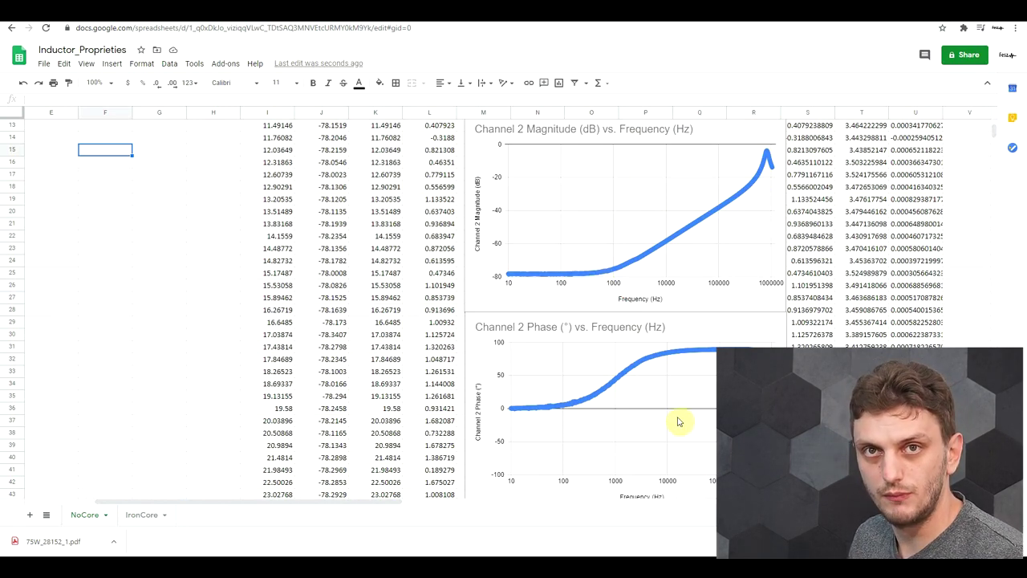
{"action": "scroll", "coordinate": [678, 421], "scroll_direction": "up", "scroll_amount": 4}
{"action": "scroll", "coordinate": [460, 161], "scroll_direction": "right", "scroll_amount": 2}
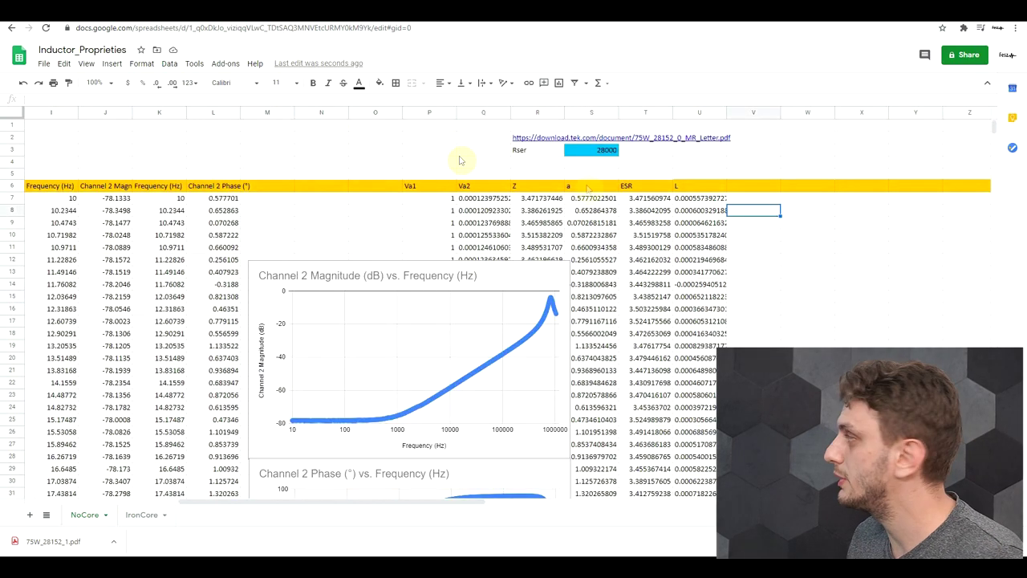
- Inspect the calculated column headings Va2, Z, a, ESR and L on the NoCore sheet
{"action": "left_click", "coordinate": [481, 186]}
{"action": "left_click", "coordinate": [523, 187]}
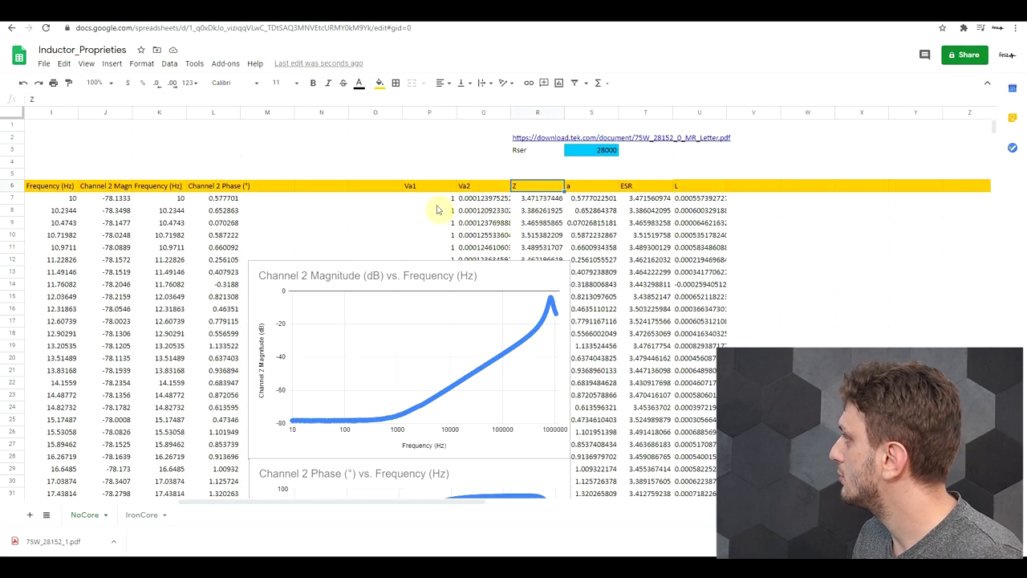
{"action": "left_click", "coordinate": [584, 186]}
{"action": "left_click", "coordinate": [647, 186]}
{"action": "left_click", "coordinate": [699, 187]}
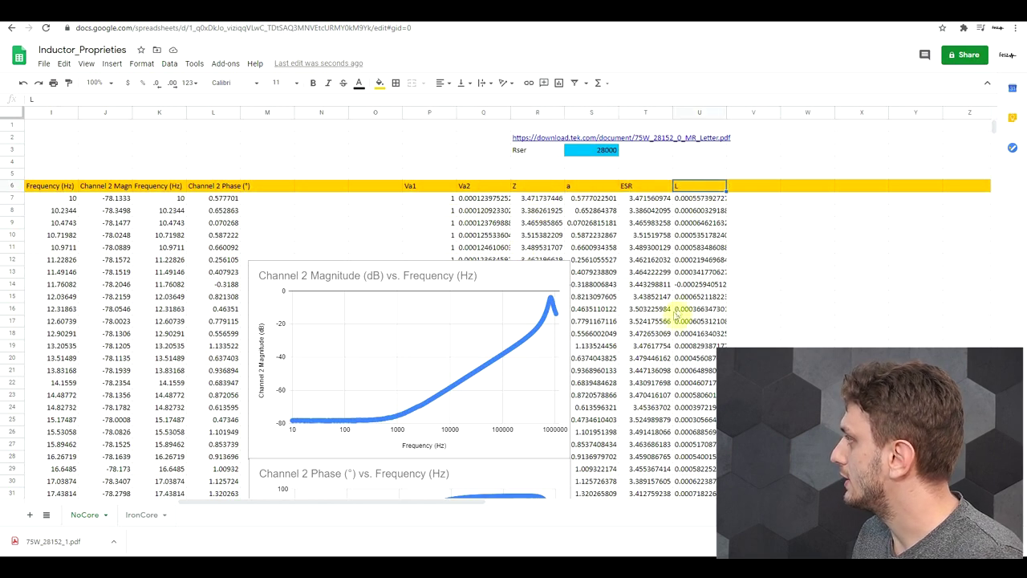
- Examine the NoCore sheet's Z vs. f, L vs. f, esr vs. f and combined z, esr and x charts
{"action": "left_click_drag", "start_coordinate": [433, 502], "coordinate": [778, 505]}
{"action": "scroll", "coordinate": [638, 382], "scroll_direction": "down", "scroll_amount": 2}
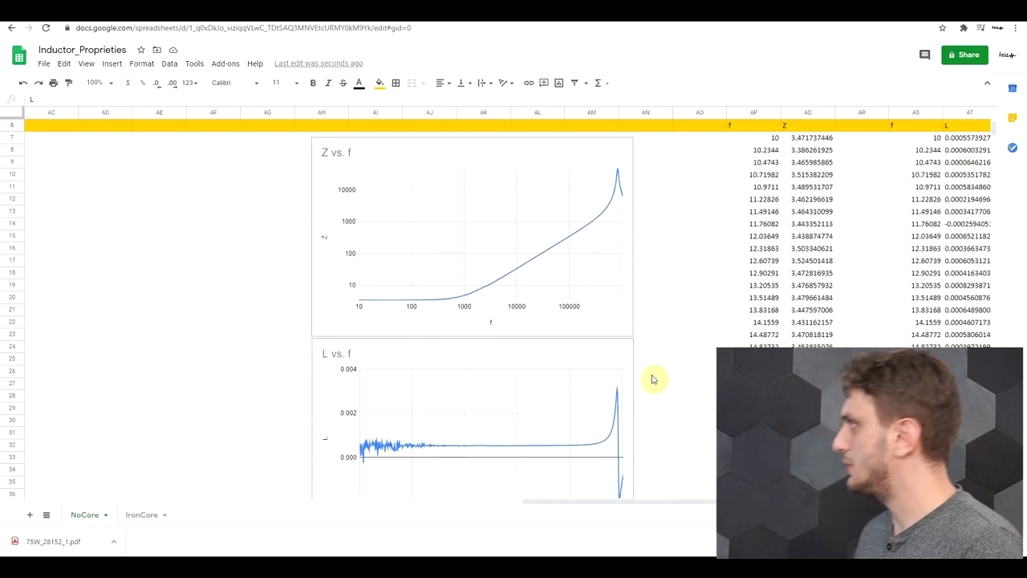
{"action": "scroll", "coordinate": [651, 297], "scroll_direction": "up", "scroll_amount": 1}
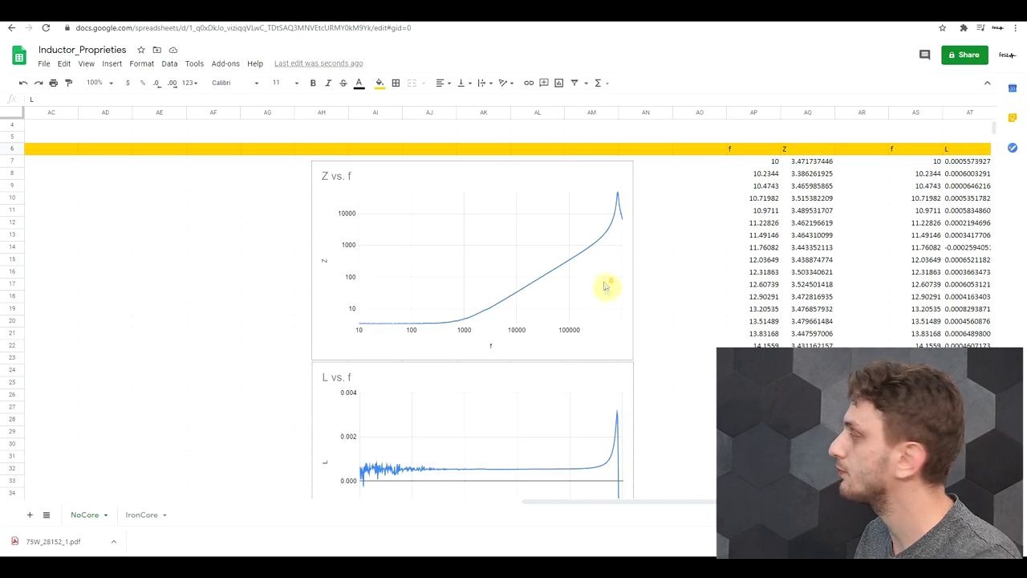
{"action": "scroll", "coordinate": [610, 289], "scroll_direction": "down", "scroll_amount": 4}
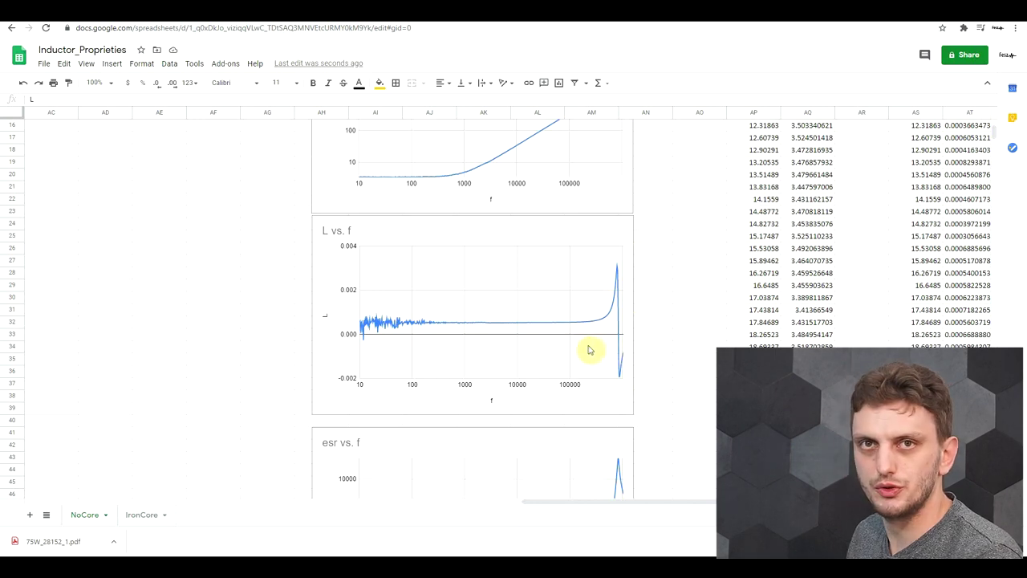
{"action": "scroll", "coordinate": [587, 349], "scroll_direction": "down", "scroll_amount": 7}
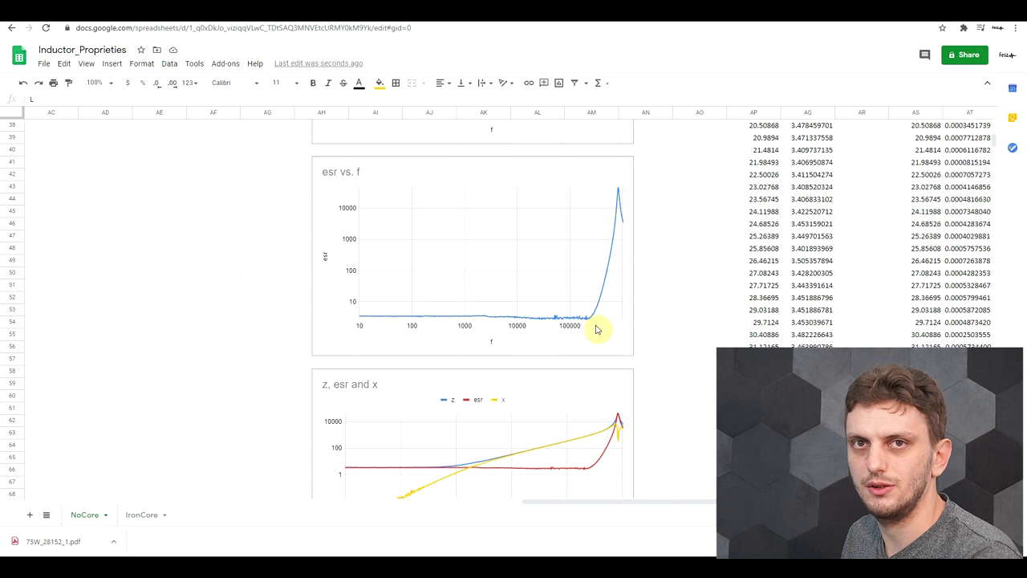
{"action": "scroll", "coordinate": [596, 329], "scroll_direction": "down", "scroll_amount": 3}
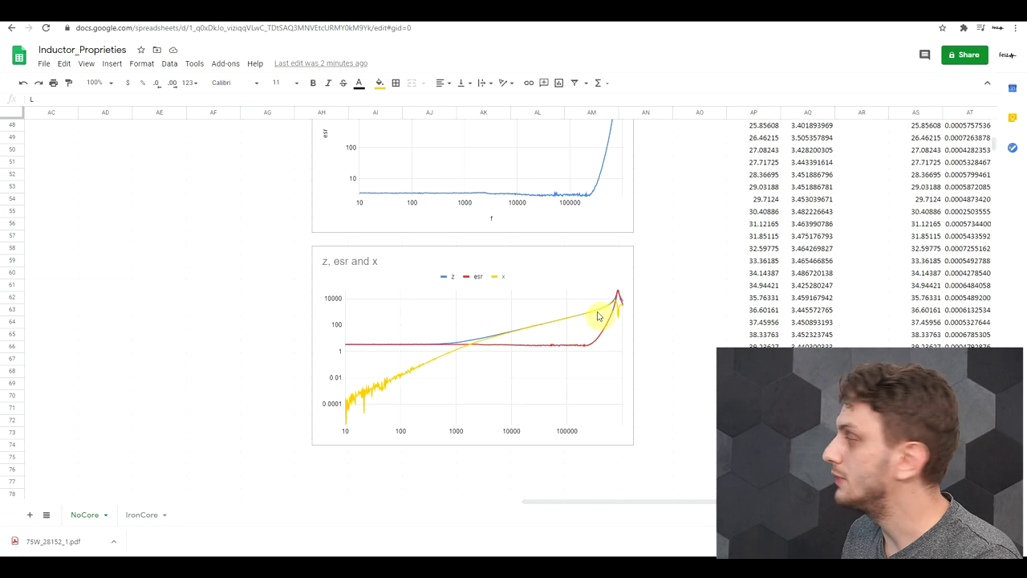
{"action": "scroll", "coordinate": [669, 371], "scroll_direction": "up", "scroll_amount": 2}
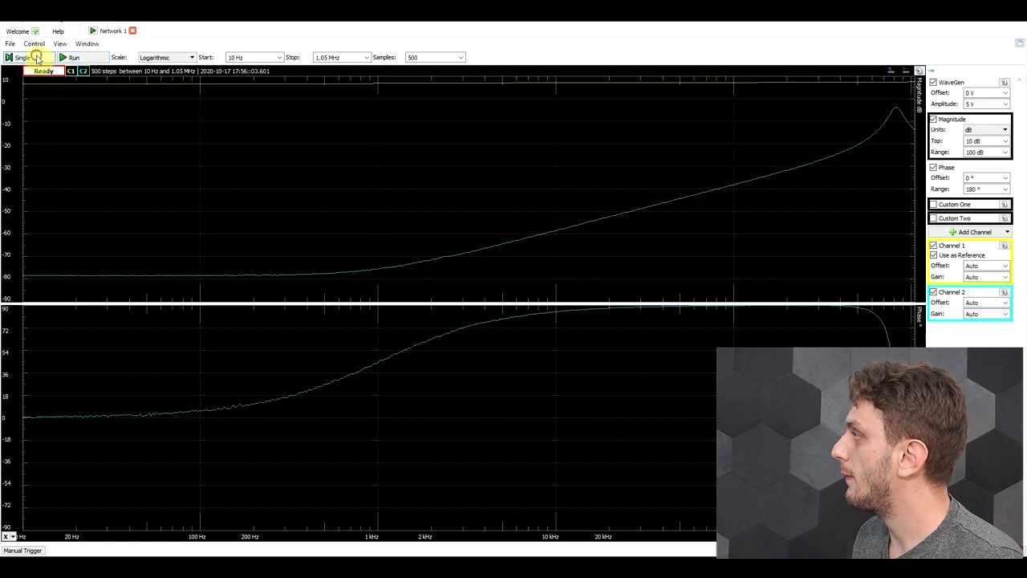
- Run a single logarithmic network analyzer sweep from 10 Hz to 1.05 MHz in WaveForms and return to the spreadsheet's L vs. f chart
{"action": "left_click", "coordinate": [36, 57]}
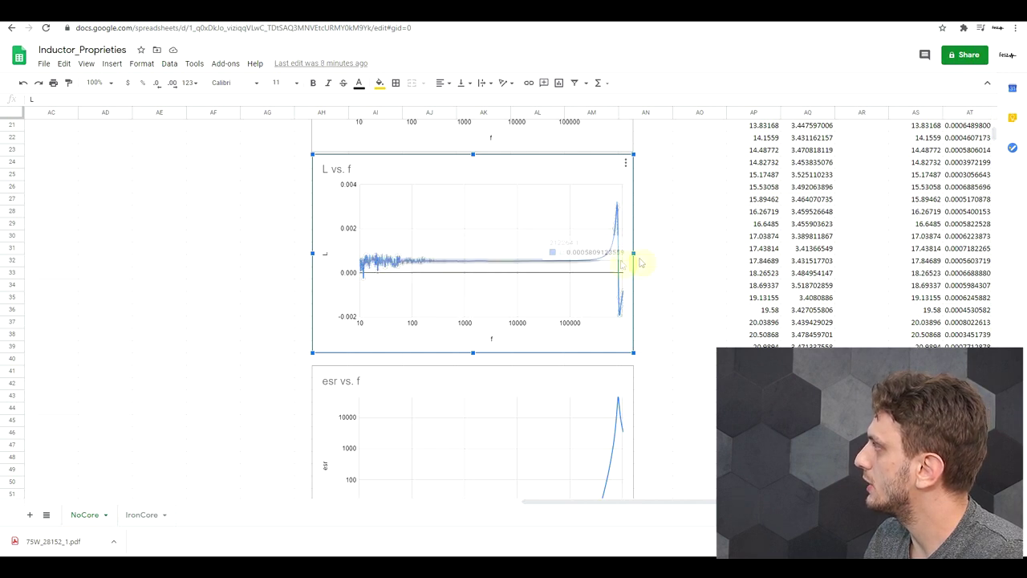
{"action": "left_click", "coordinate": [678, 251]}
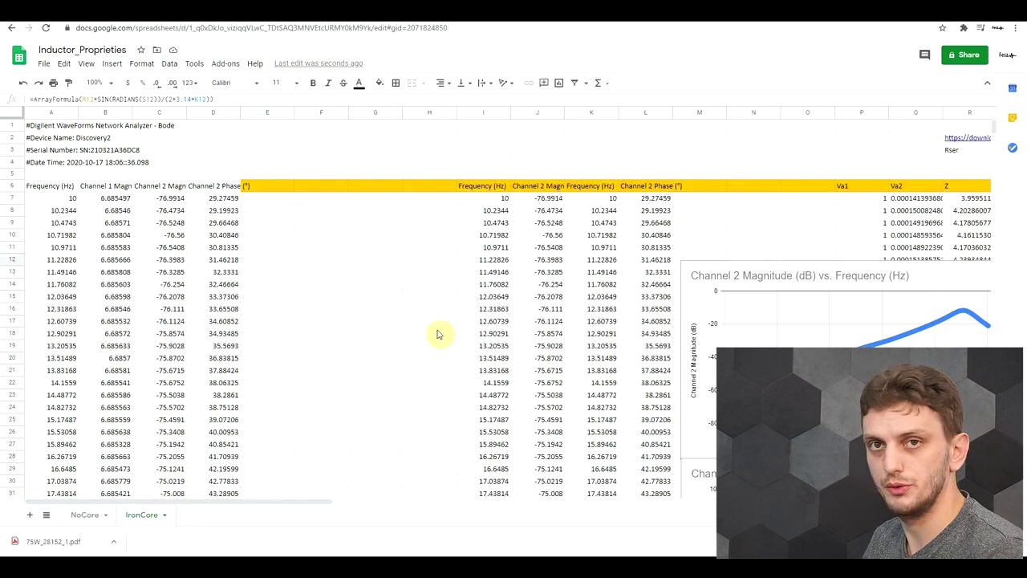
- Examine the Channel 2 magnitude and phase versus frequency charts on the IronCore sheet
{"action": "left_click_drag", "start_coordinate": [286, 504], "coordinate": [447, 514]}
{"action": "scroll", "coordinate": [507, 318], "scroll_direction": "down", "scroll_amount": 3}
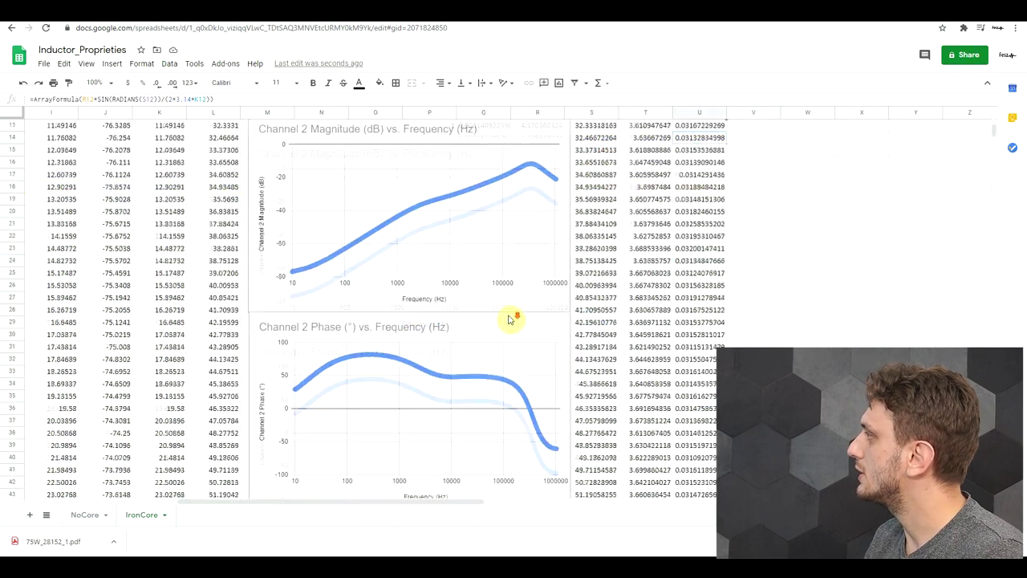
{"action": "scroll", "coordinate": [481, 240], "scroll_direction": "down", "scroll_amount": 3}
{"action": "scroll", "coordinate": [477, 232], "scroll_direction": "up", "scroll_amount": 5}
{"action": "scroll", "coordinate": [528, 400], "scroll_direction": "down", "scroll_amount": 2}
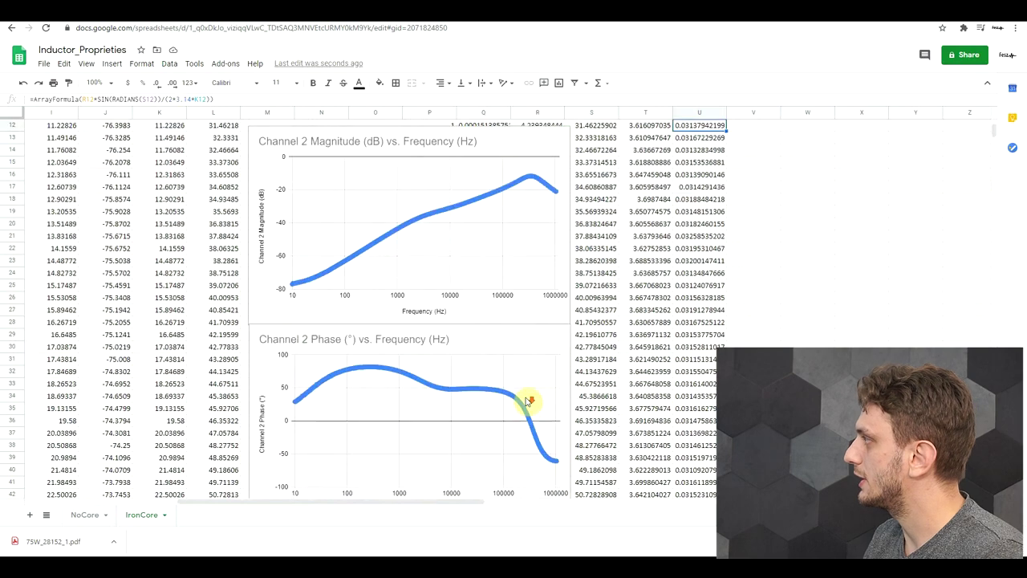
- Examine the IronCore sheet's Z vs. f and L vs. f charts
{"action": "left_click_drag", "start_coordinate": [281, 505], "coordinate": [577, 504]}
{"action": "scroll", "coordinate": [646, 421], "scroll_direction": "up", "scroll_amount": 3}
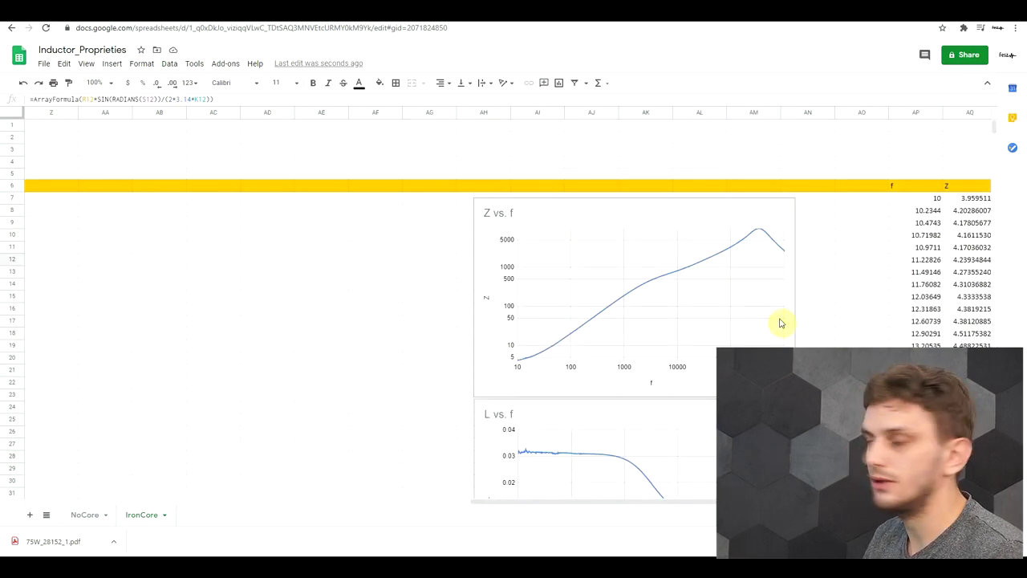
{"action": "scroll", "coordinate": [779, 323], "scroll_direction": "right", "scroll_amount": 2}
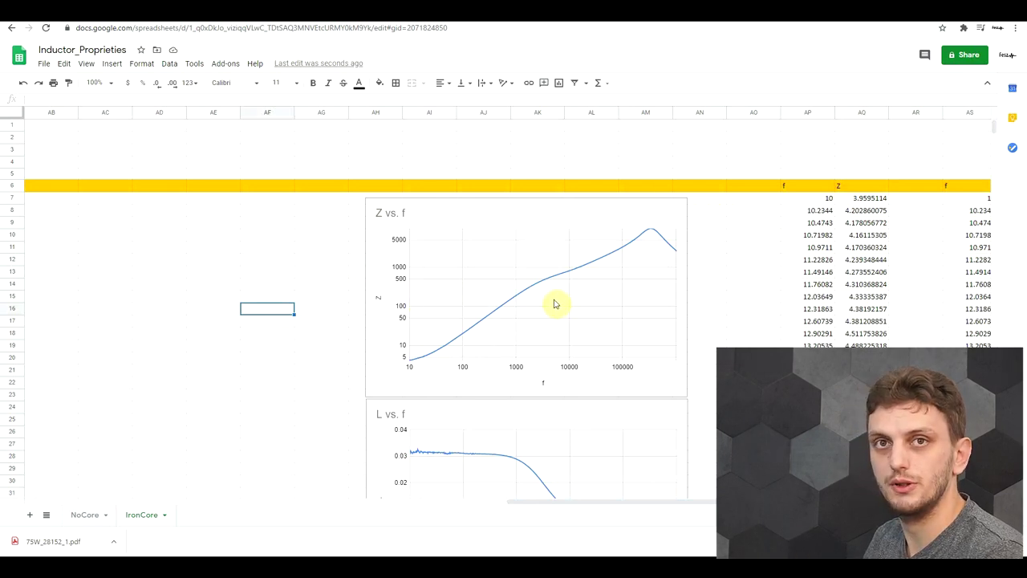
{"action": "scroll", "coordinate": [553, 303], "scroll_direction": "down", "scroll_amount": 3}
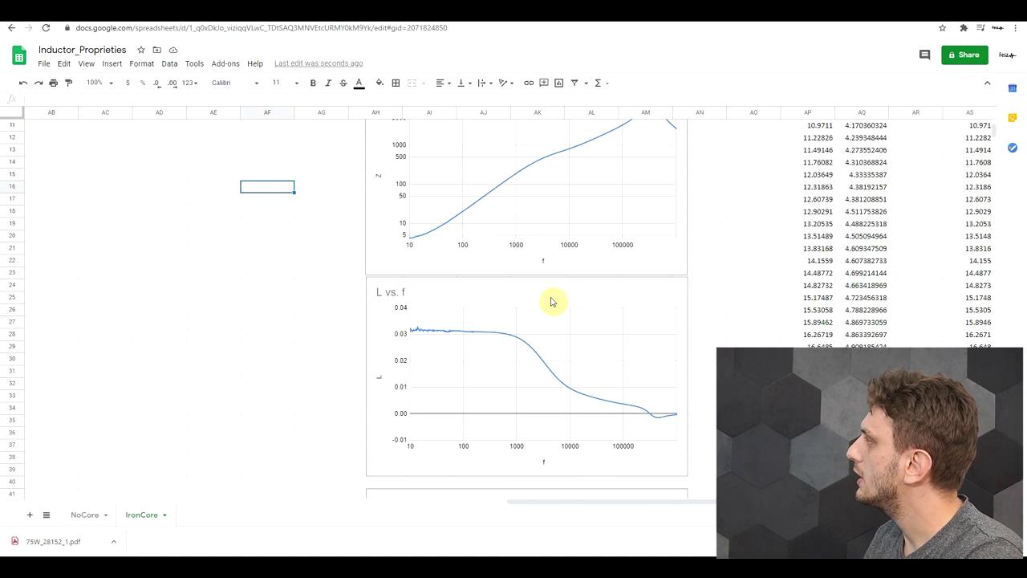
{"action": "scroll", "coordinate": [554, 302], "scroll_direction": "down", "scroll_amount": 1}
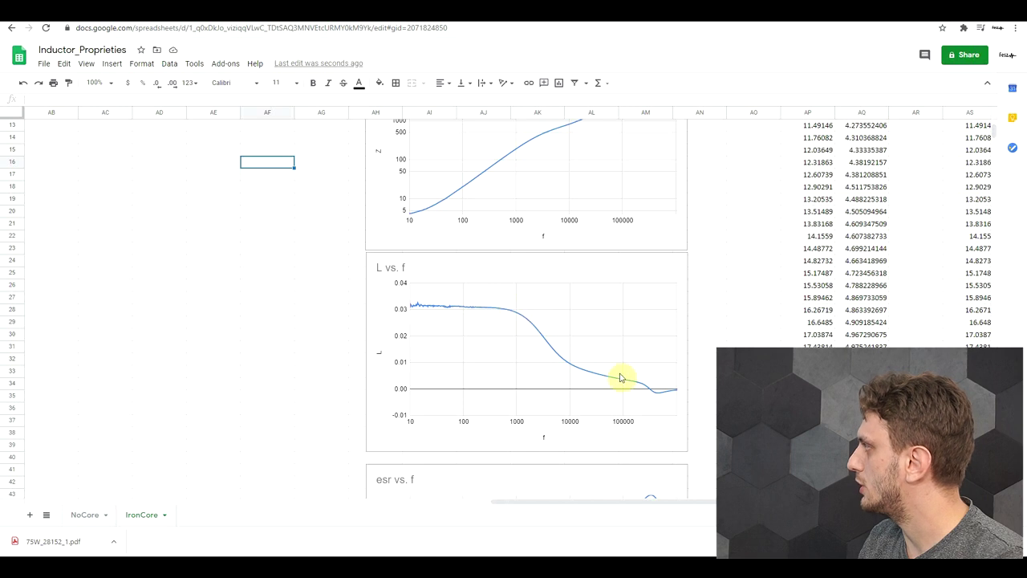
- Compare the IronCore sheet's esr vs. f chart with its L vs. f chart
{"action": "scroll", "coordinate": [413, 447], "scroll_direction": "down", "scroll_amount": 5}
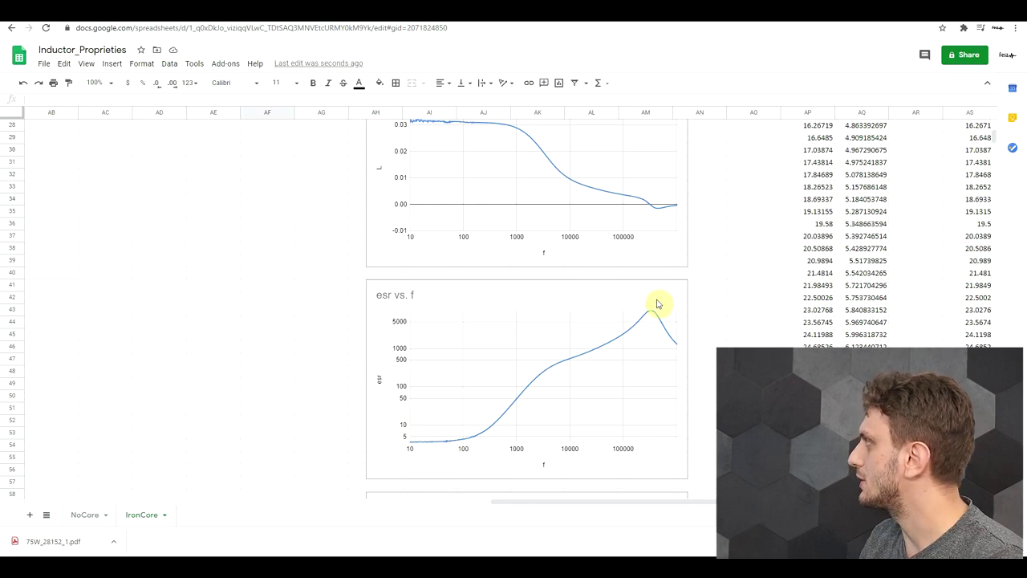
{"action": "scroll", "coordinate": [654, 311], "scroll_direction": "up", "scroll_amount": 1}
{"action": "scroll", "coordinate": [429, 156], "scroll_direction": "up", "scroll_amount": 1}
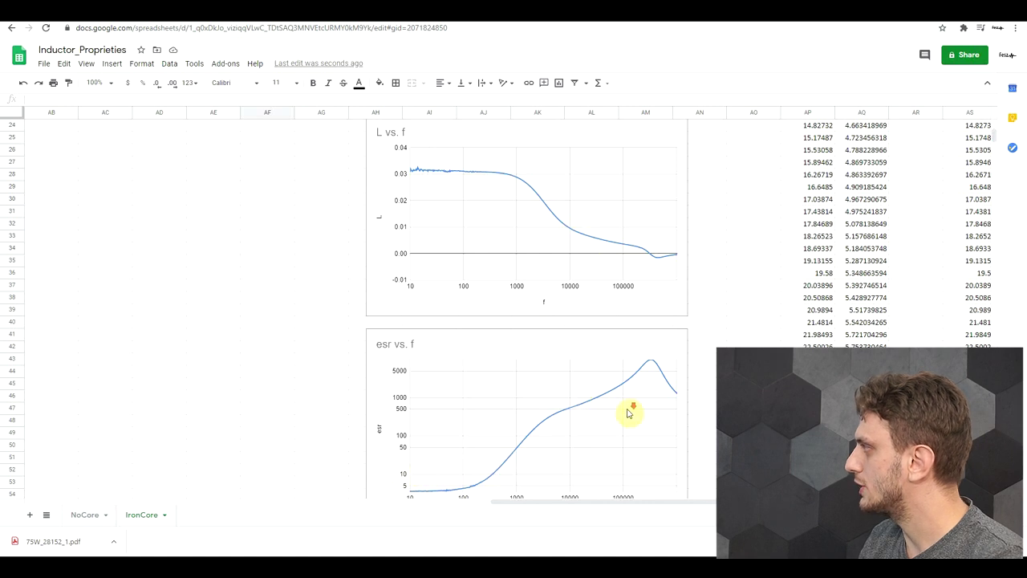
{"action": "scroll", "coordinate": [630, 413], "scroll_direction": "down", "scroll_amount": 1}
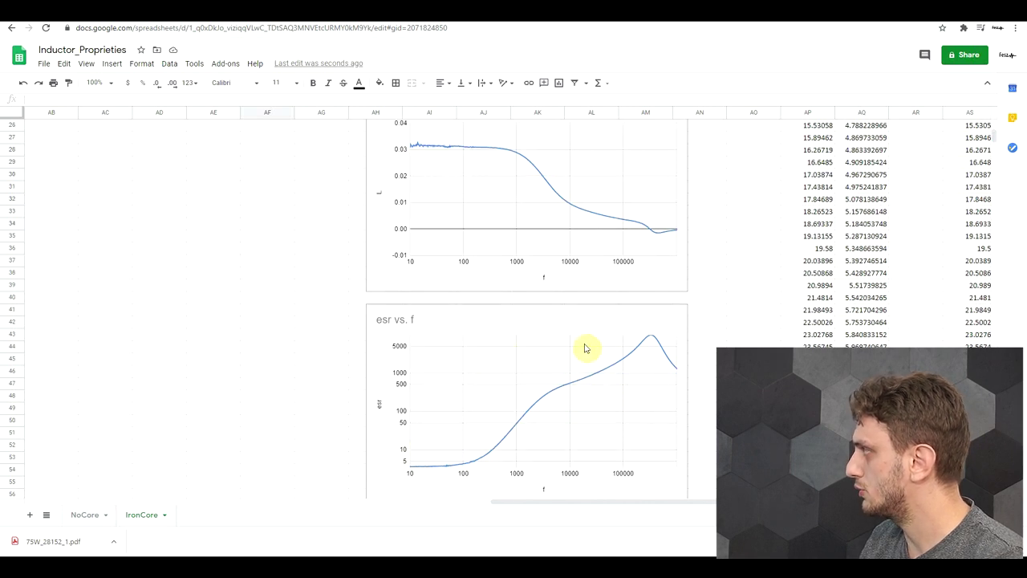
{"action": "scroll", "coordinate": [722, 341], "scroll_direction": "down", "scroll_amount": 5}
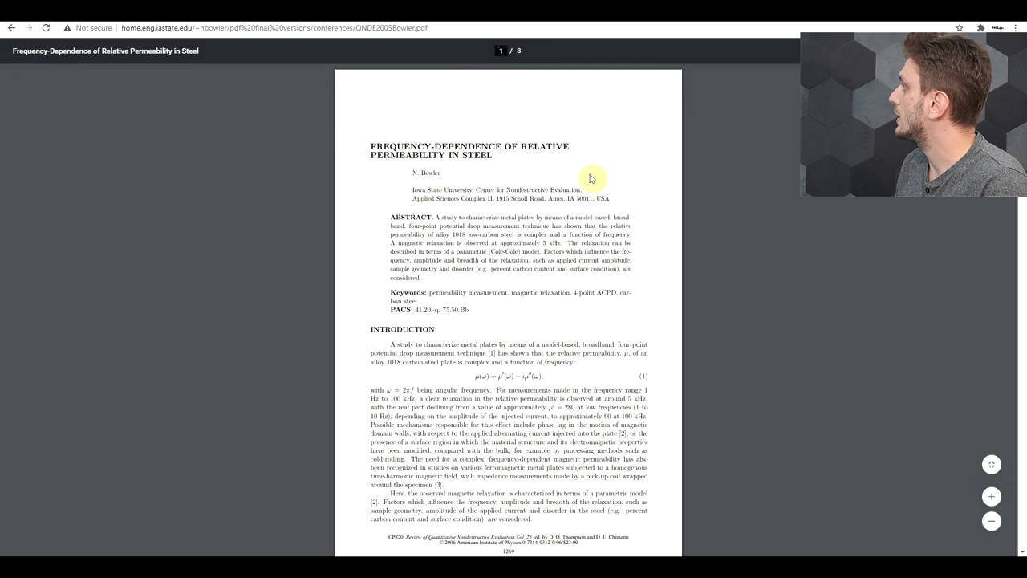
- Enlarge and read through the paper on the frequency dependence of relative permeability in steel, including its composition and probe parameter tables
{"action": "key", "text": "ctrl+plus"}
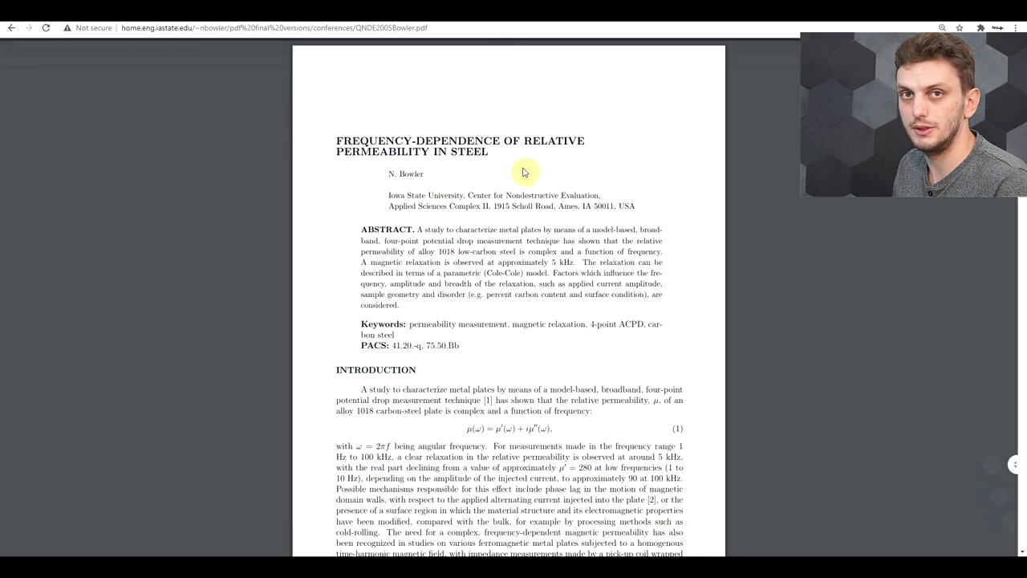
{"action": "scroll", "coordinate": [564, 293], "scroll_direction": "down", "scroll_amount": 8}
{"action": "key", "text": "ctrl+plus"}
{"action": "key", "text": "ctrl+plus"}
{"action": "key", "text": "ctrl+plus"}
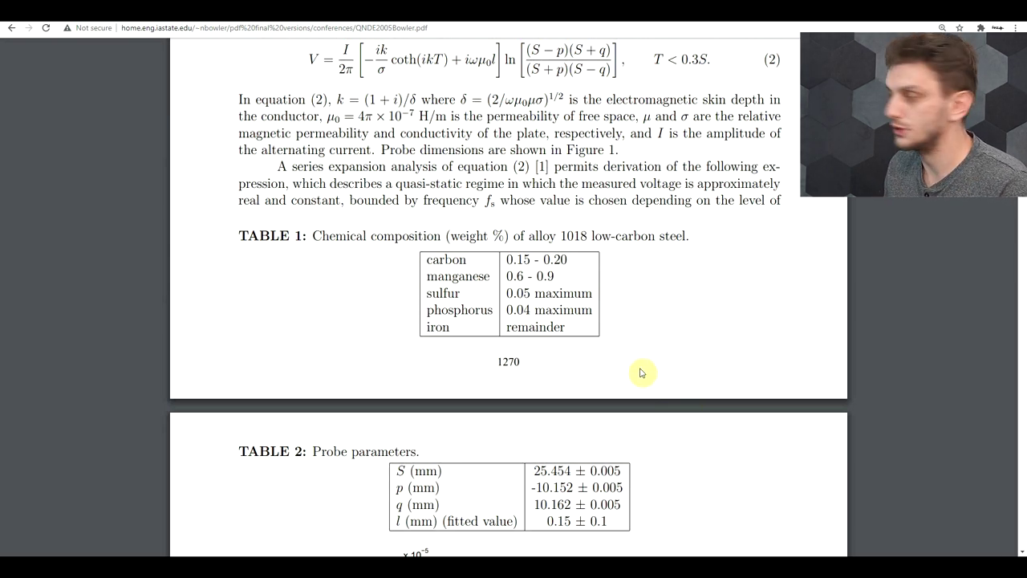
{"action": "scroll", "coordinate": [642, 372], "scroll_direction": "down", "scroll_amount": 10}
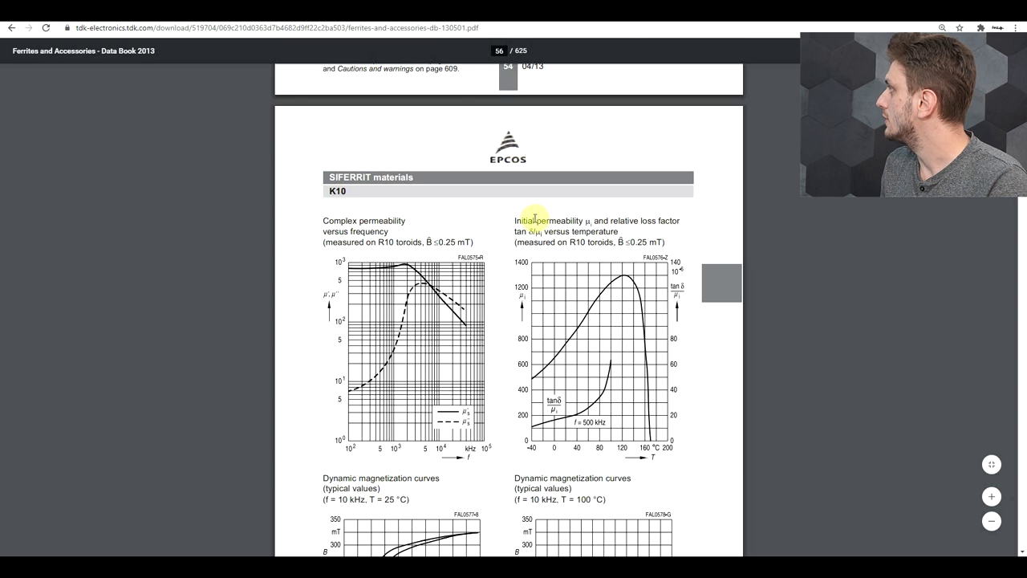
- Examine the complex permeability versus frequency curves for SIFERRIT material K10 in the 2013 ferrites data book
{"action": "scroll", "coordinate": [399, 176], "scroll_direction": "up", "scroll_amount": 1}
{"action": "left_click_drag", "start_coordinate": [315, 196], "coordinate": [283, 196]}
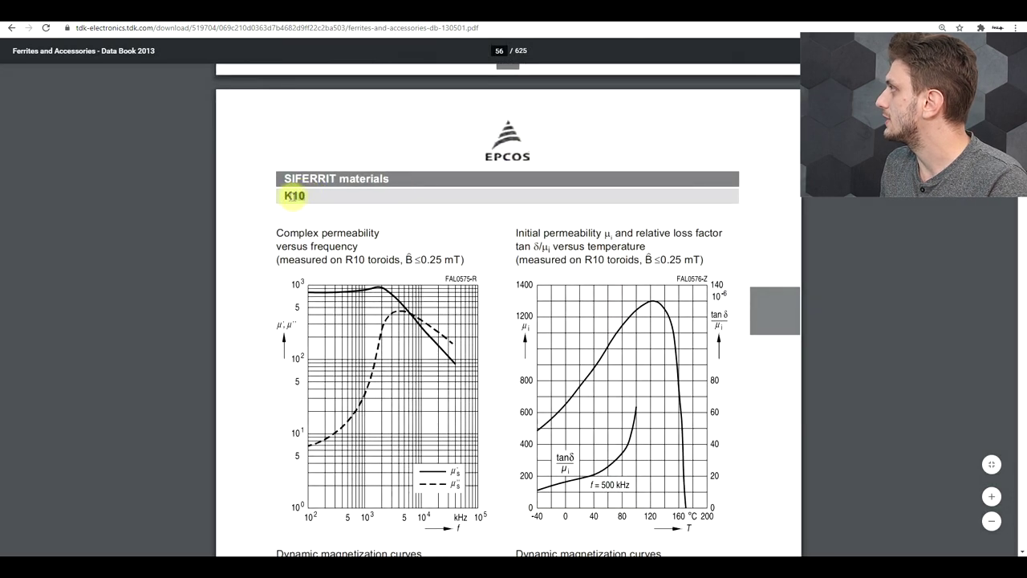
{"action": "scroll", "coordinate": [482, 305], "scroll_direction": "down", "scroll_amount": 1}
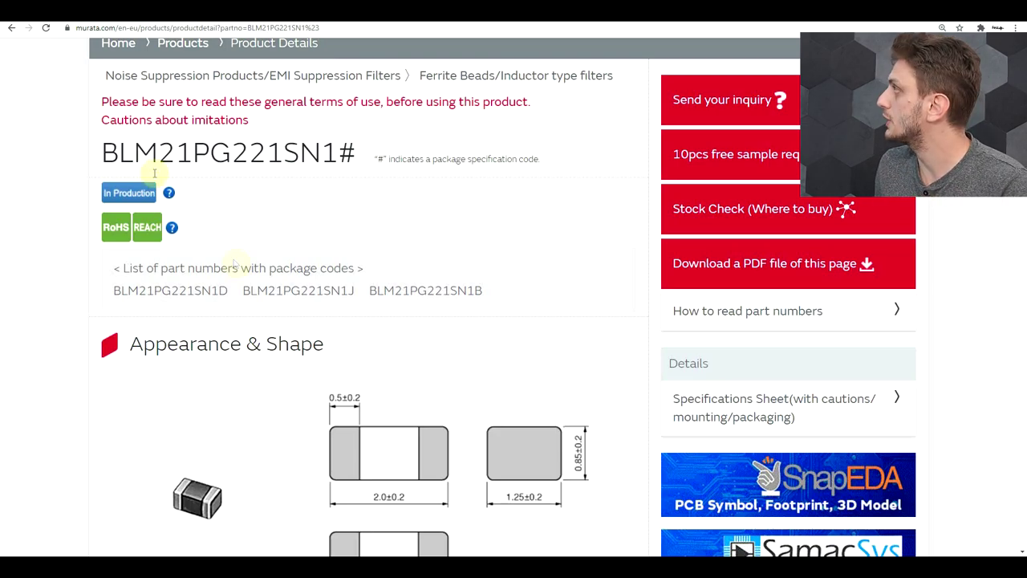
- Find and enlarge the Impedance-Frequency Characteristics chart on Murata's BLM21PG221SN1# ferrite bead page
{"action": "scroll", "coordinate": [241, 337], "scroll_direction": "down", "scroll_amount": 9}
{"action": "scroll", "coordinate": [244, 336], "scroll_direction": "down", "scroll_amount": 6}
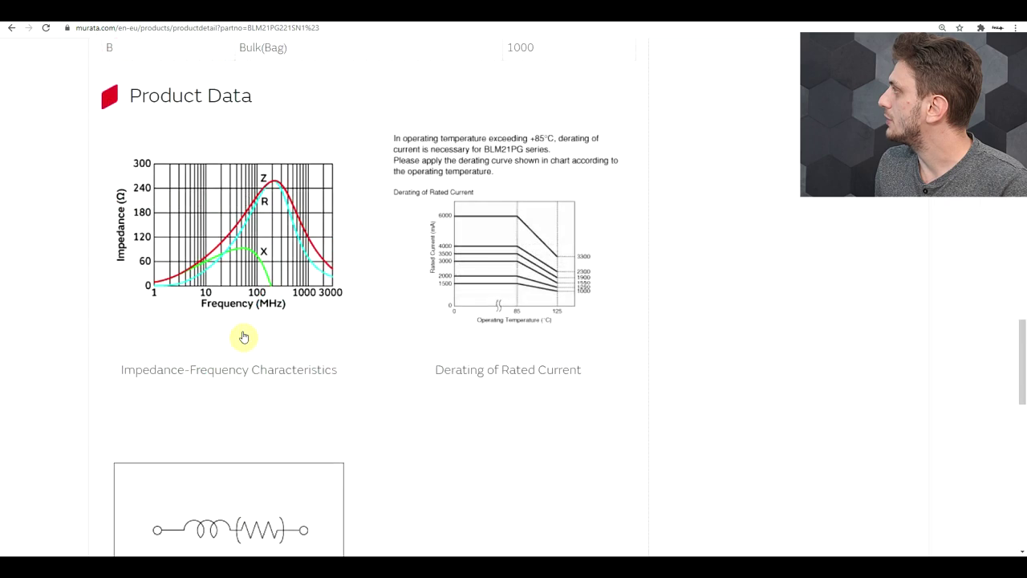
{"action": "key", "text": "ctrl+plus"}
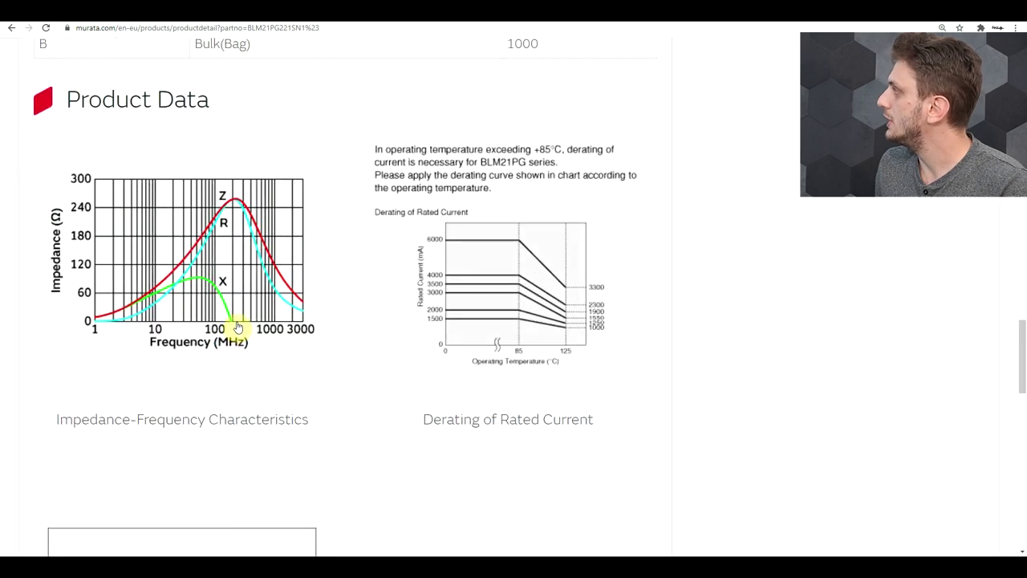